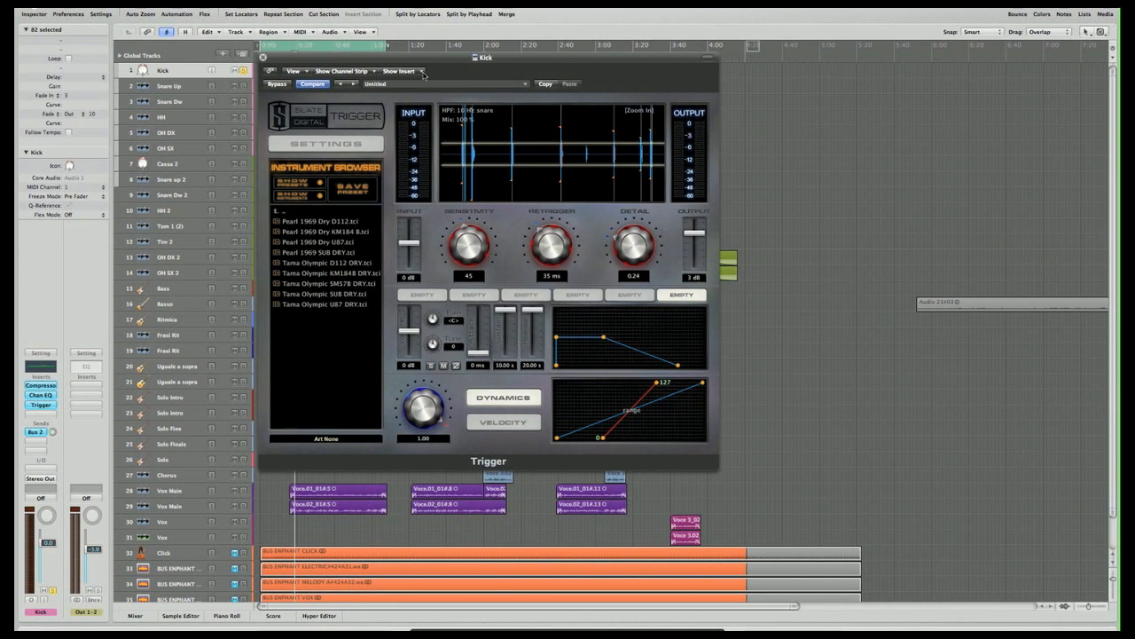
mouse_move(421, 62)
mouse_down()
mouse_move(433, 59)
mouse_move(424, 63)
mouse_up()
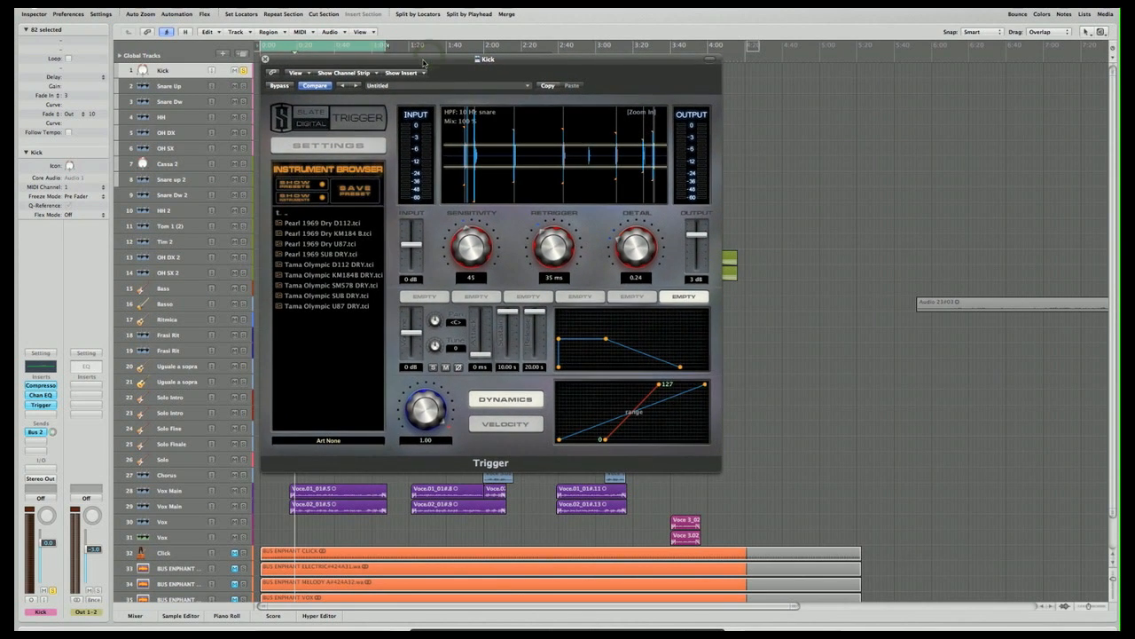
click(34, 415)
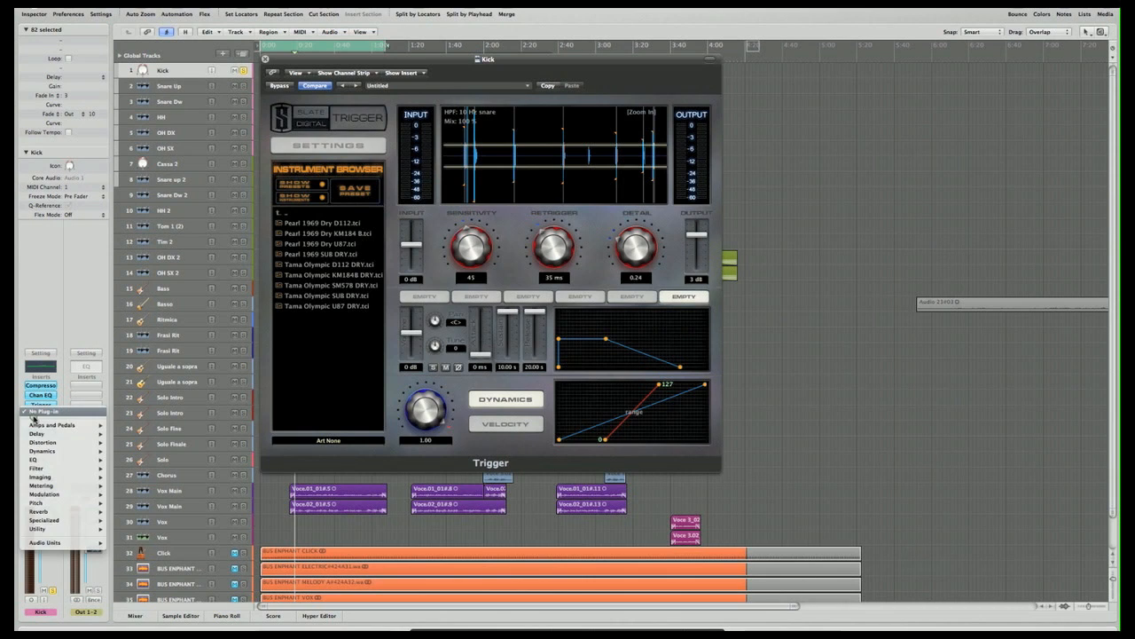
click(53, 313)
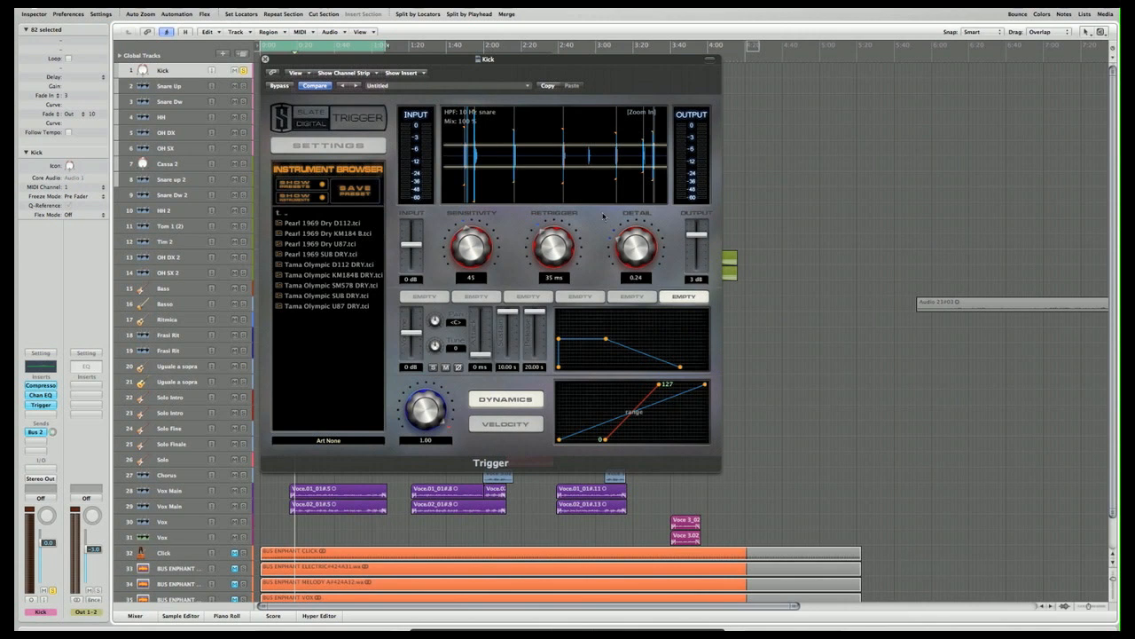
- While playing the Kick track, adjust Trigger's Detail to 0.24, Retrigger to 29 ms and Sensitivity to 42
key(space)
drag(303, 61, 300, 112)
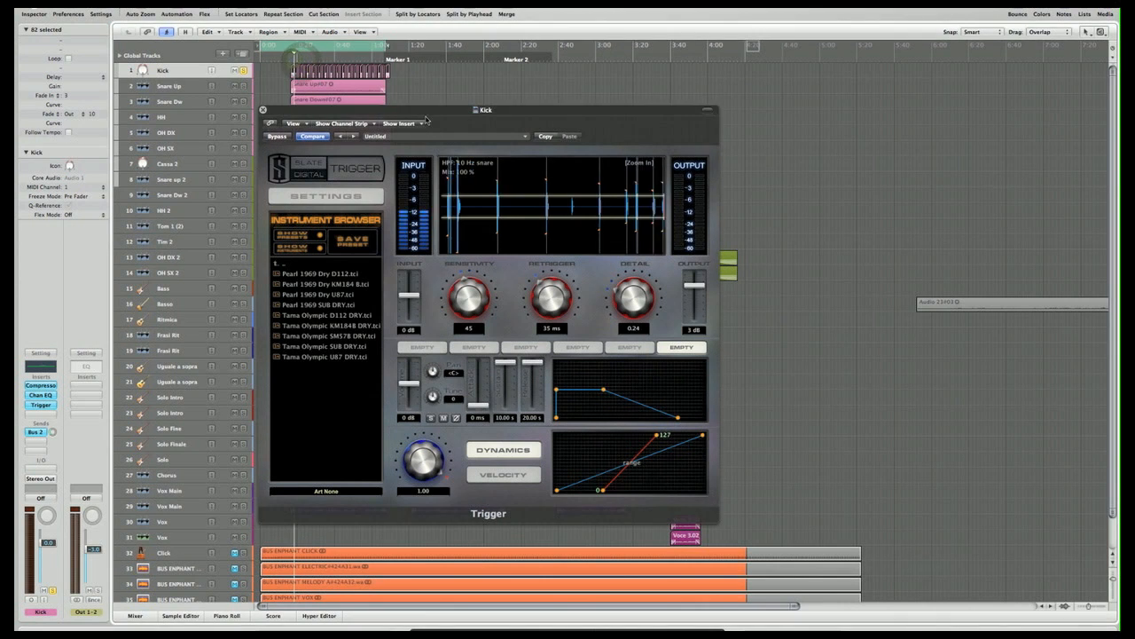
drag(426, 115, 429, 67)
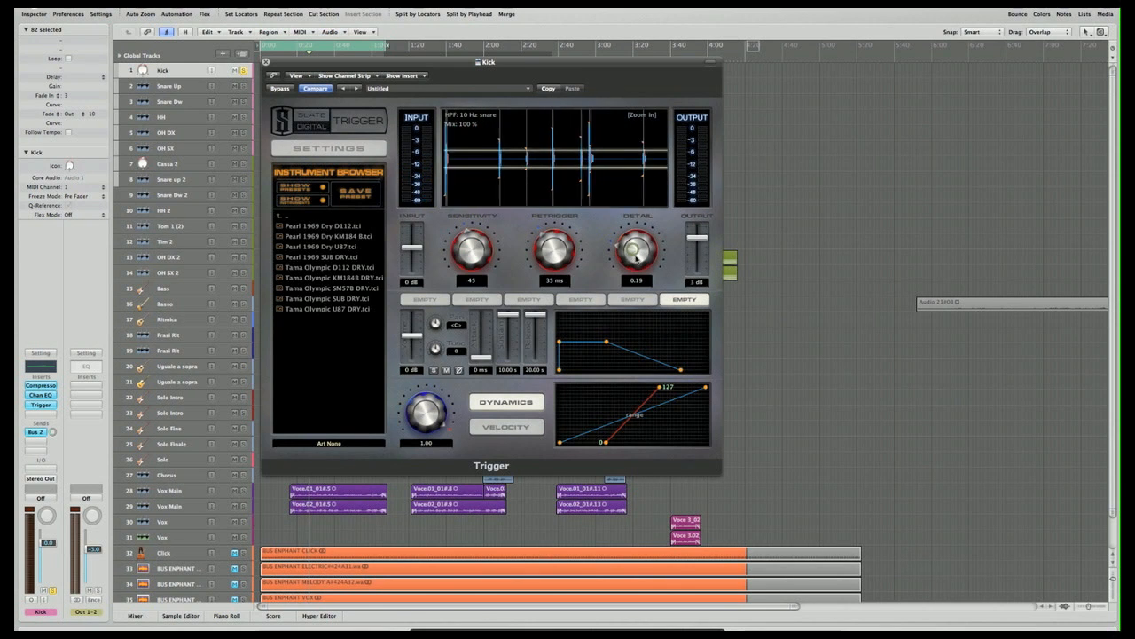
mouse_move(636, 251)
mouse_down()
mouse_move(637, 268)
mouse_move(640, 256)
mouse_up()
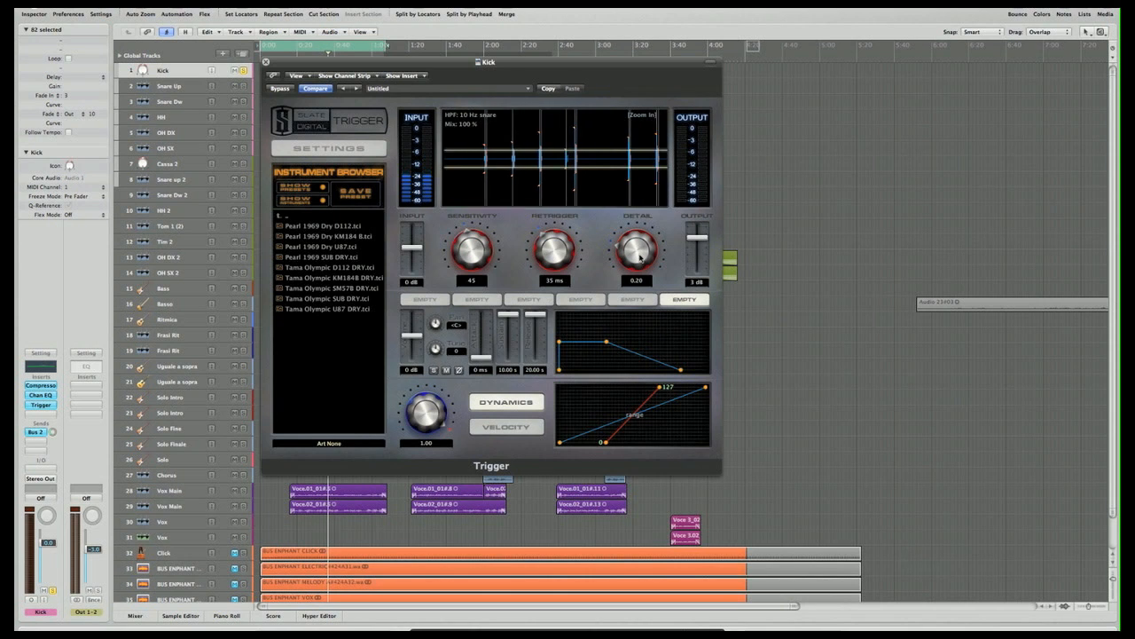
mouse_move(488, 67)
mouse_down()
mouse_move(499, 136)
mouse_move(493, 70)
mouse_up()
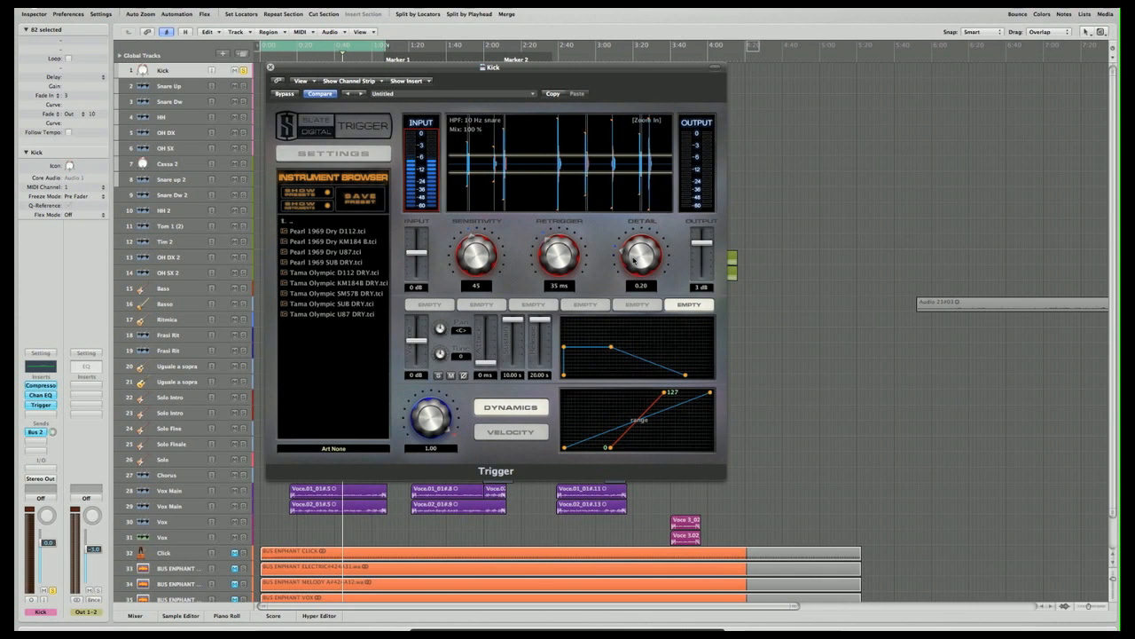
mouse_move(635, 260)
mouse_down()
mouse_move(634, 249)
mouse_move(642, 270)
mouse_move(640, 259)
mouse_up()
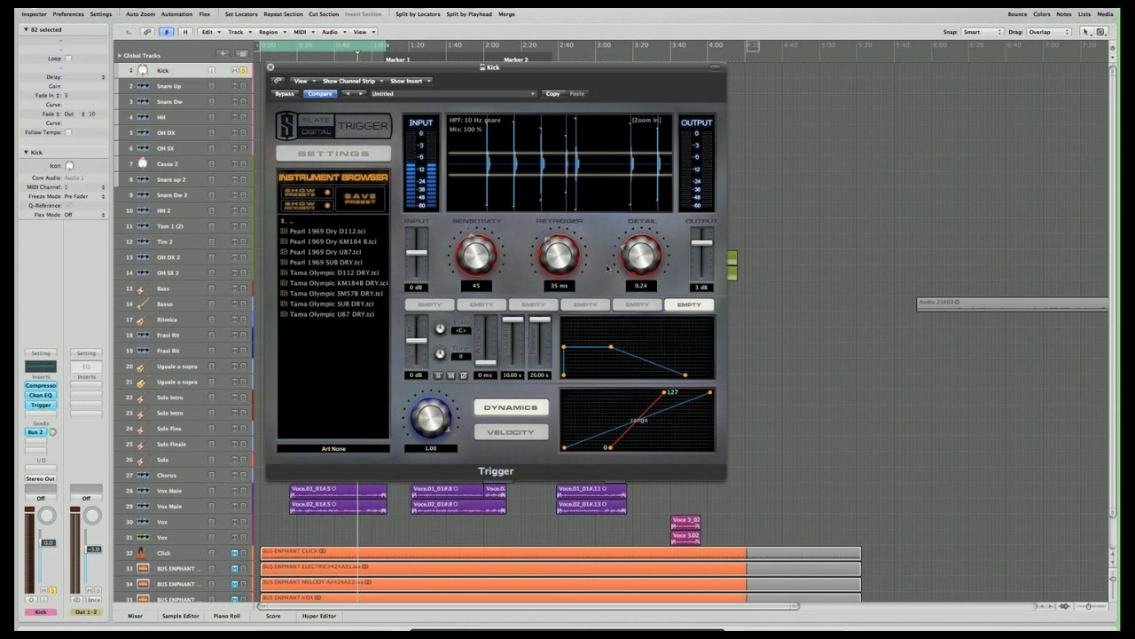
drag(562, 255, 562, 265)
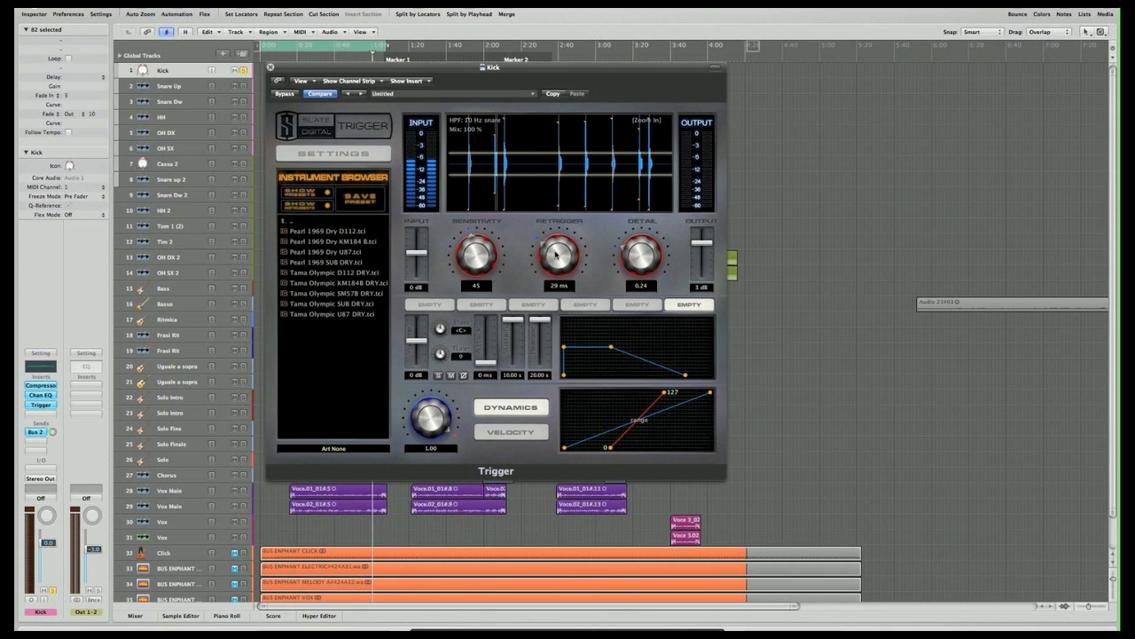
drag(486, 262, 481, 241)
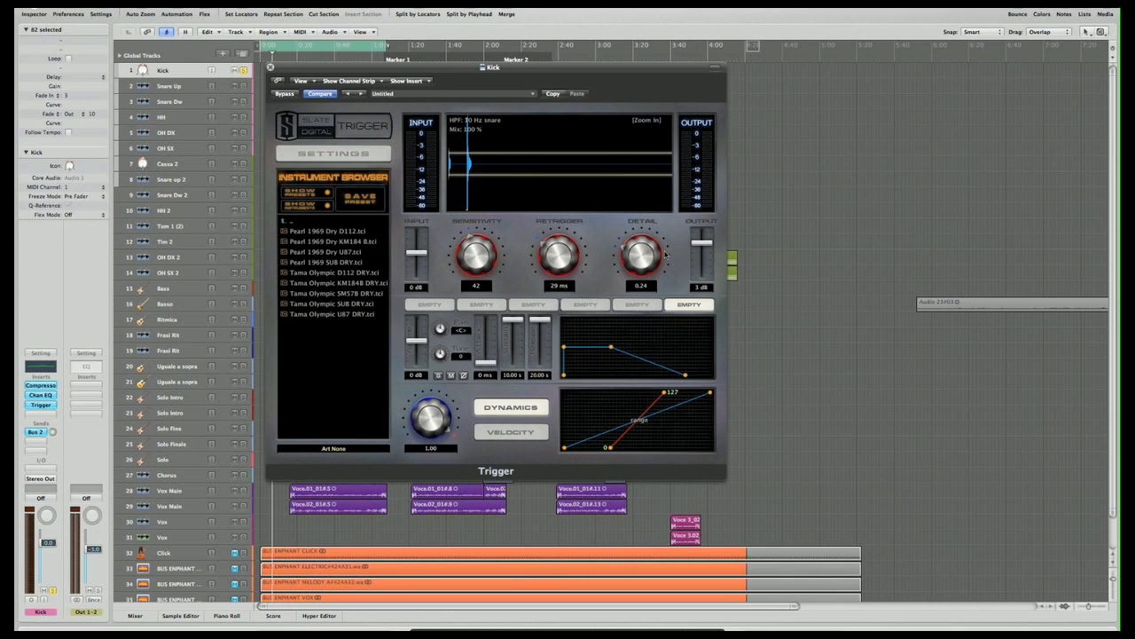
- Look through Trigger's six empty sample slots and return to the first one
click(430, 304)
click(482, 304)
click(534, 304)
click(585, 304)
click(637, 304)
click(682, 304)
click(429, 304)
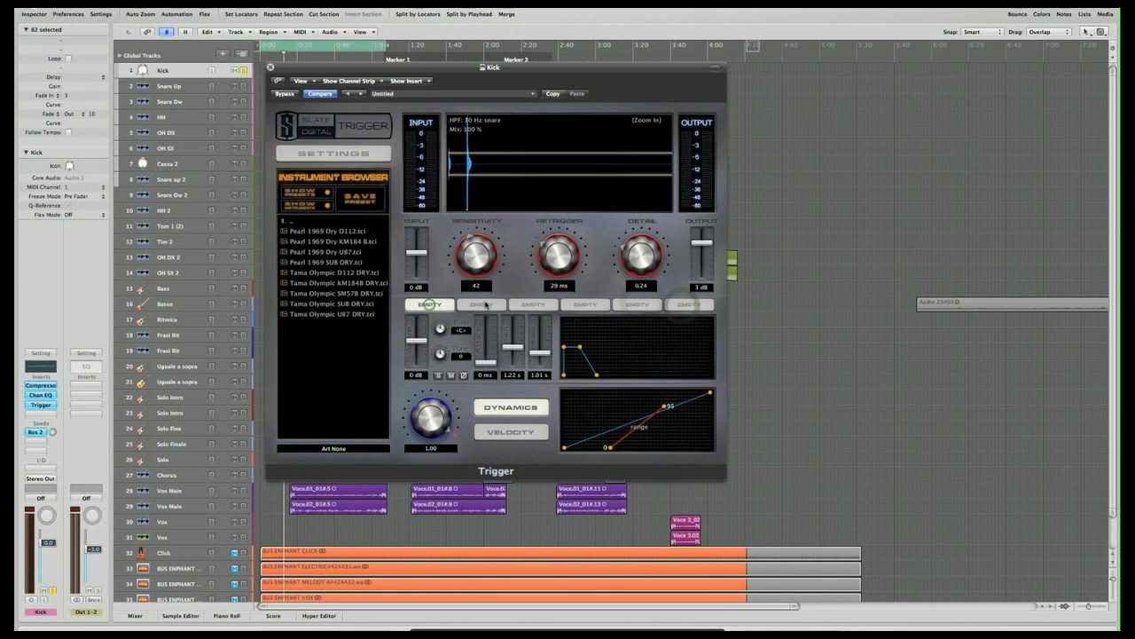
click(481, 304)
click(533, 304)
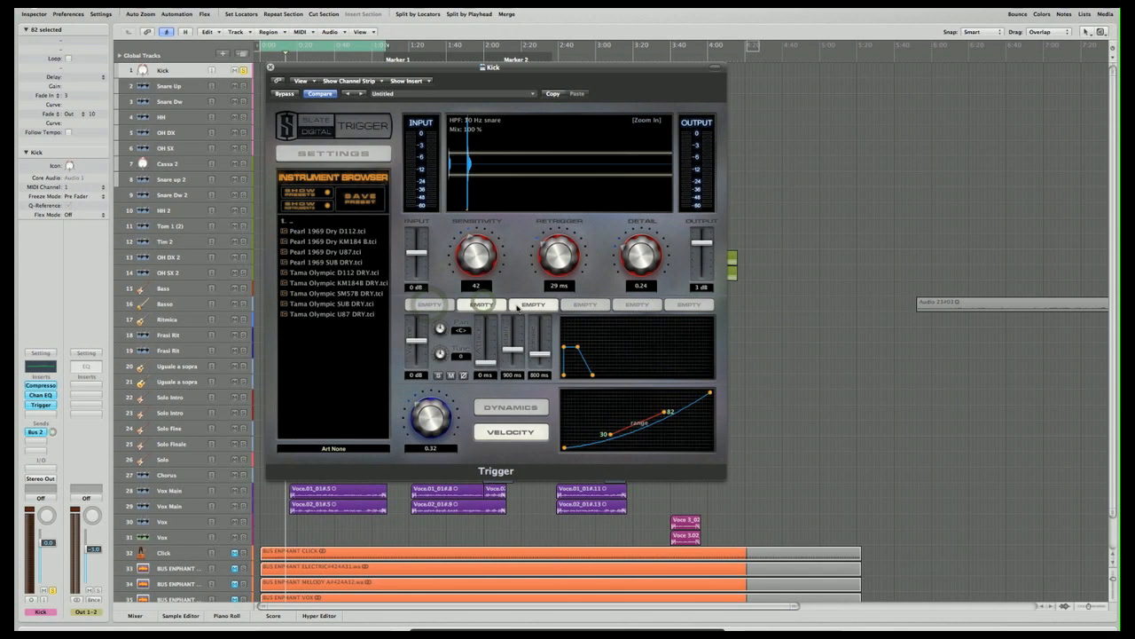
click(426, 304)
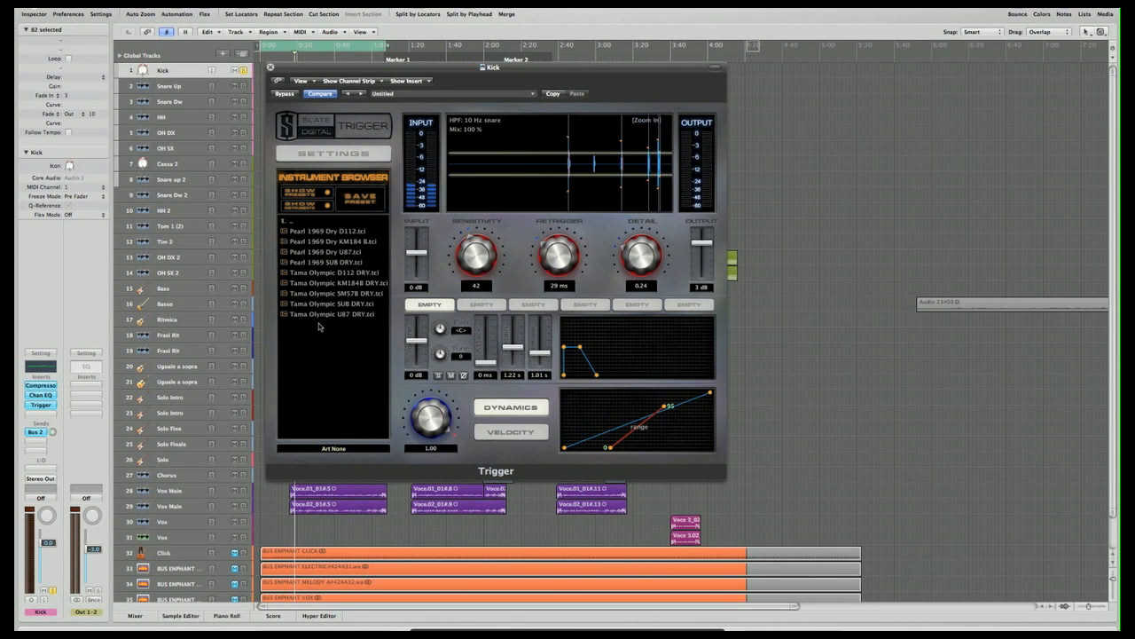
- Browse the Pearl 1969 and Tama Olympic kick samples in the instrument browser and check the first three sample slots
click(298, 232)
click(300, 238)
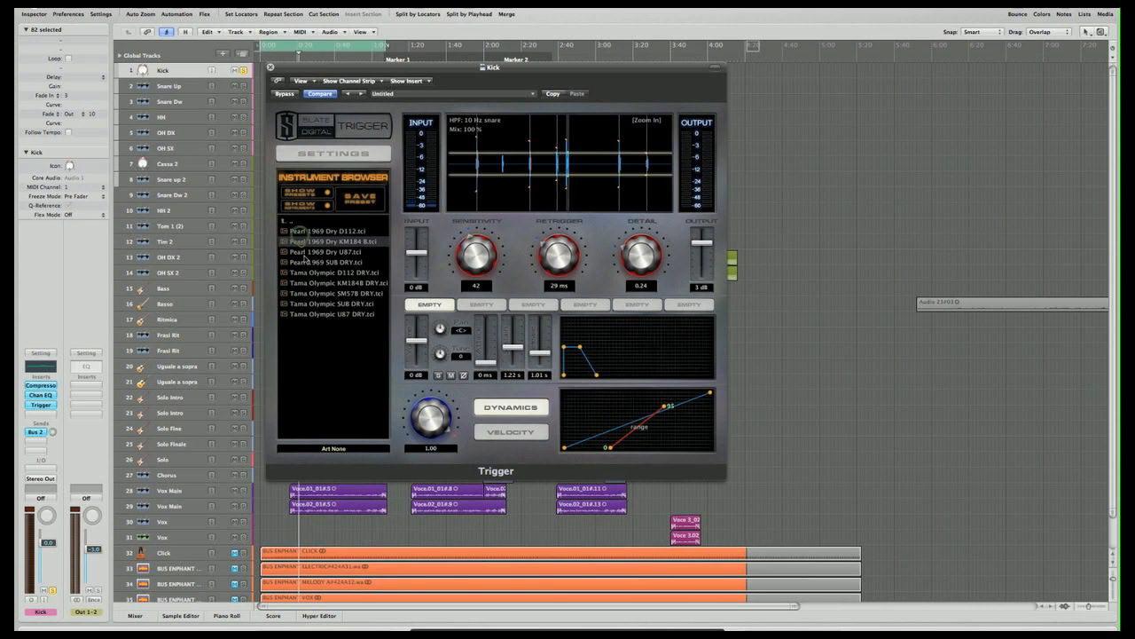
click(305, 263)
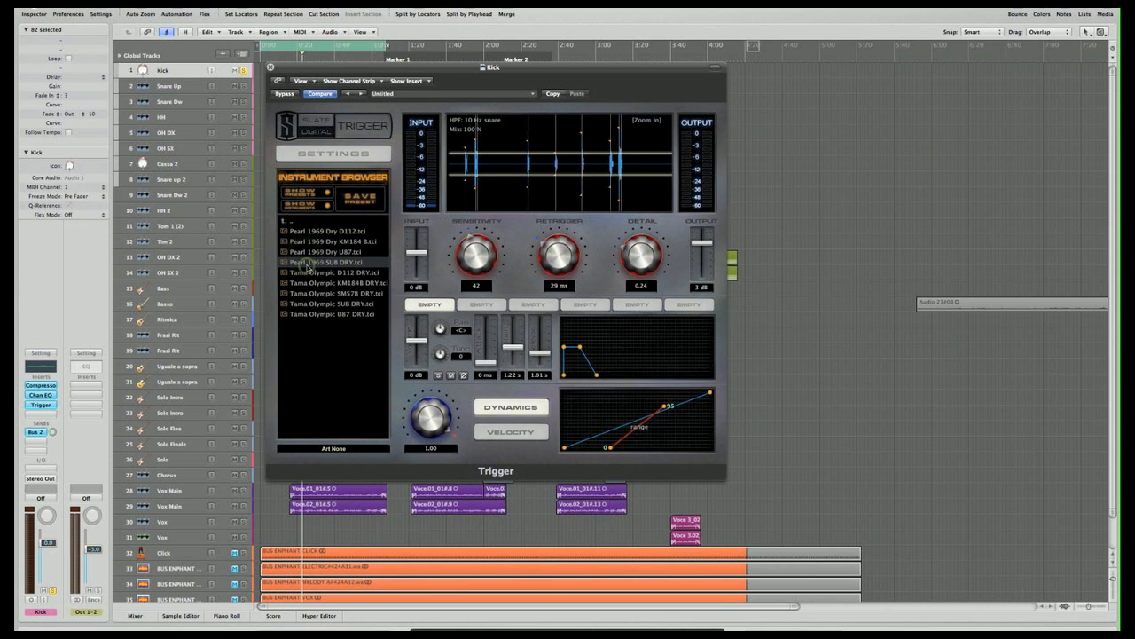
click(310, 274)
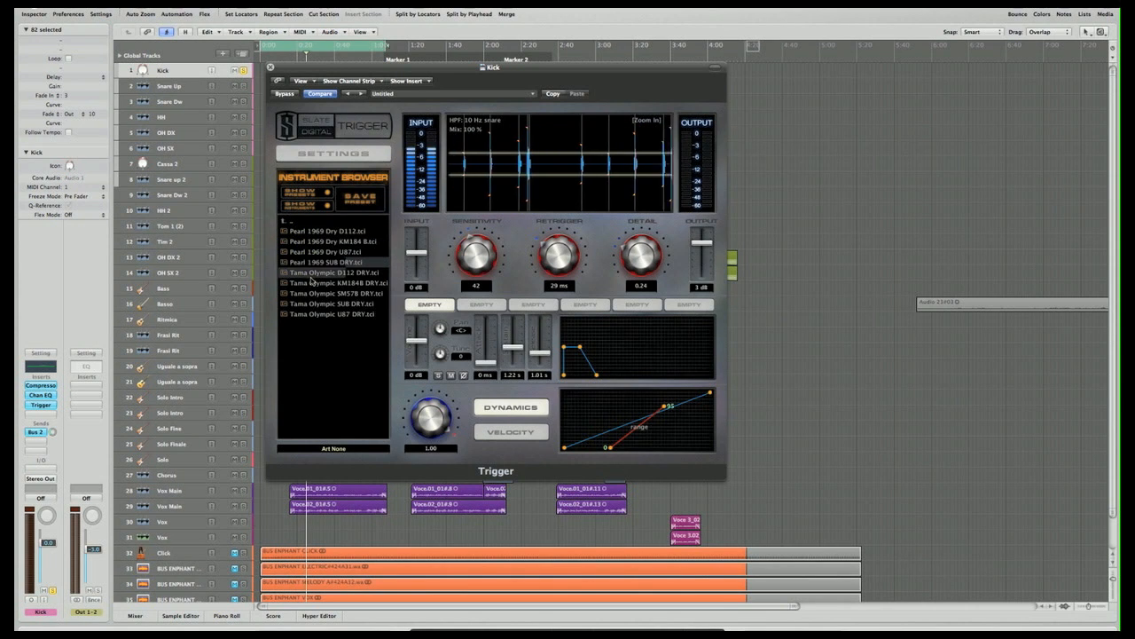
click(312, 282)
click(486, 305)
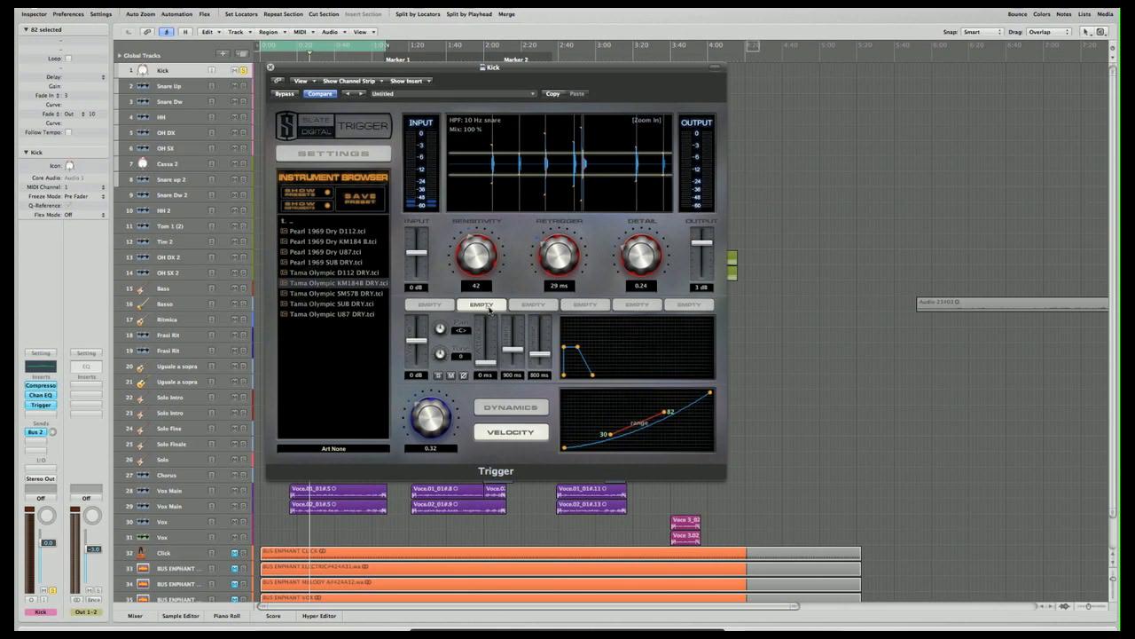
click(532, 305)
click(413, 306)
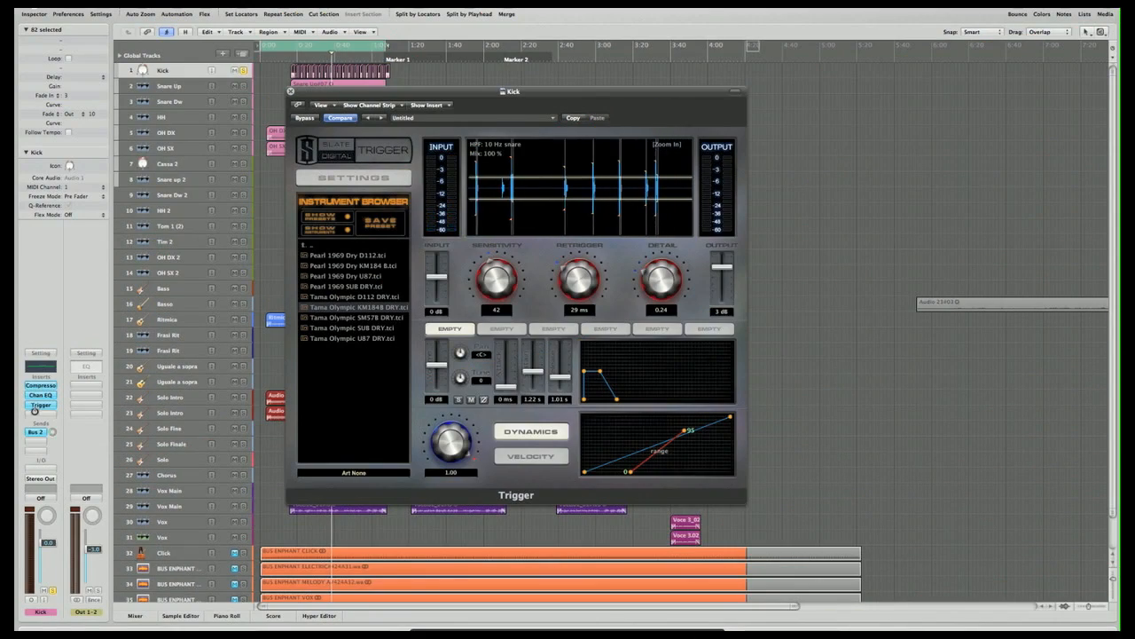
- Bypass the Trigger insert on the Kick channel strip
alt+click(36, 406)
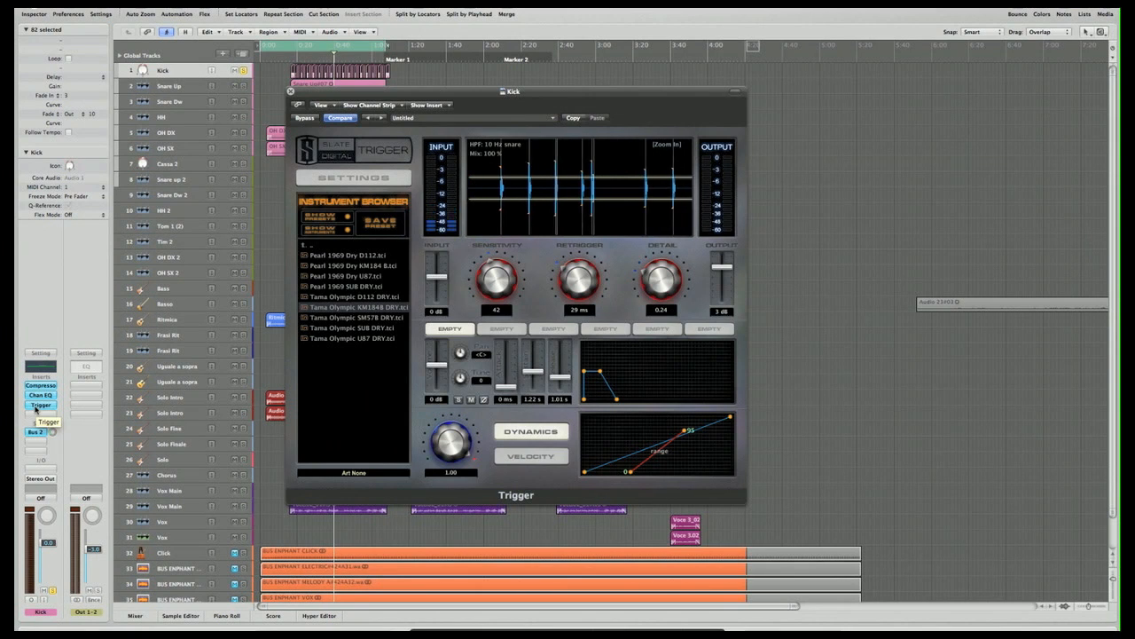
alt+click(39, 404)
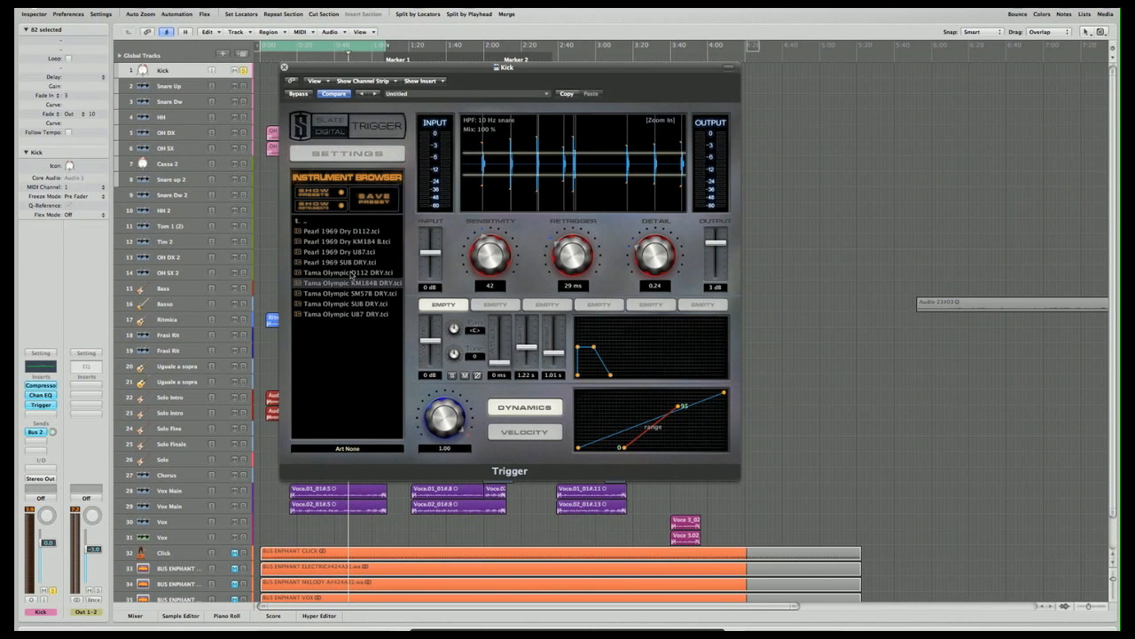
- Load the Tama Olympic D112 DRY.tci instrument into Trigger's first sample slot
click(350, 273)
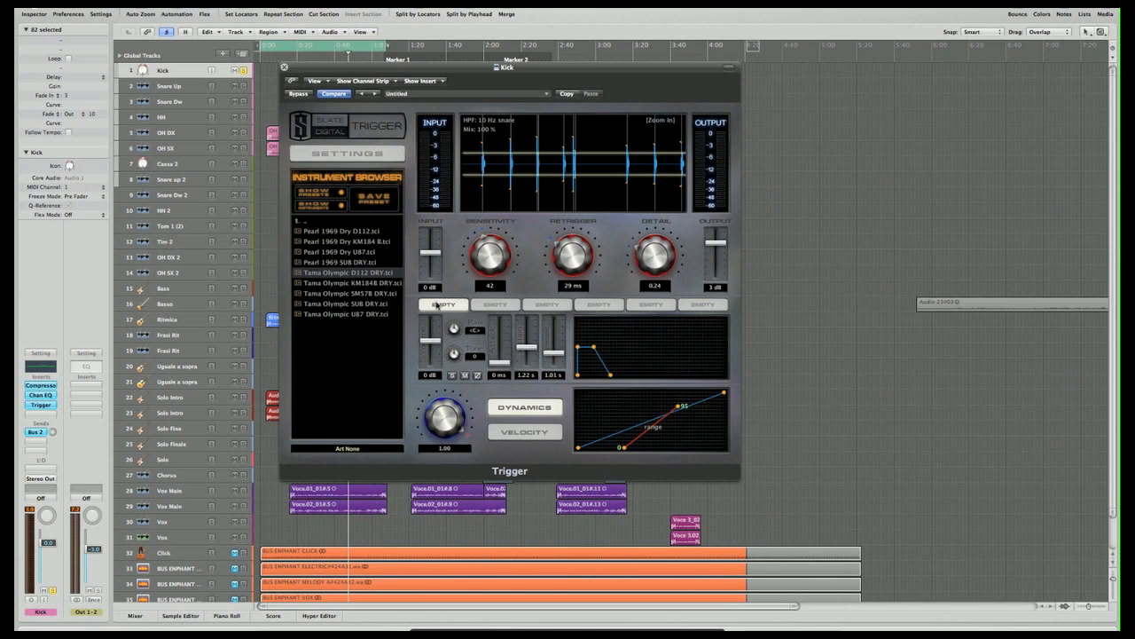
click(512, 303)
click(444, 304)
double_click(341, 274)
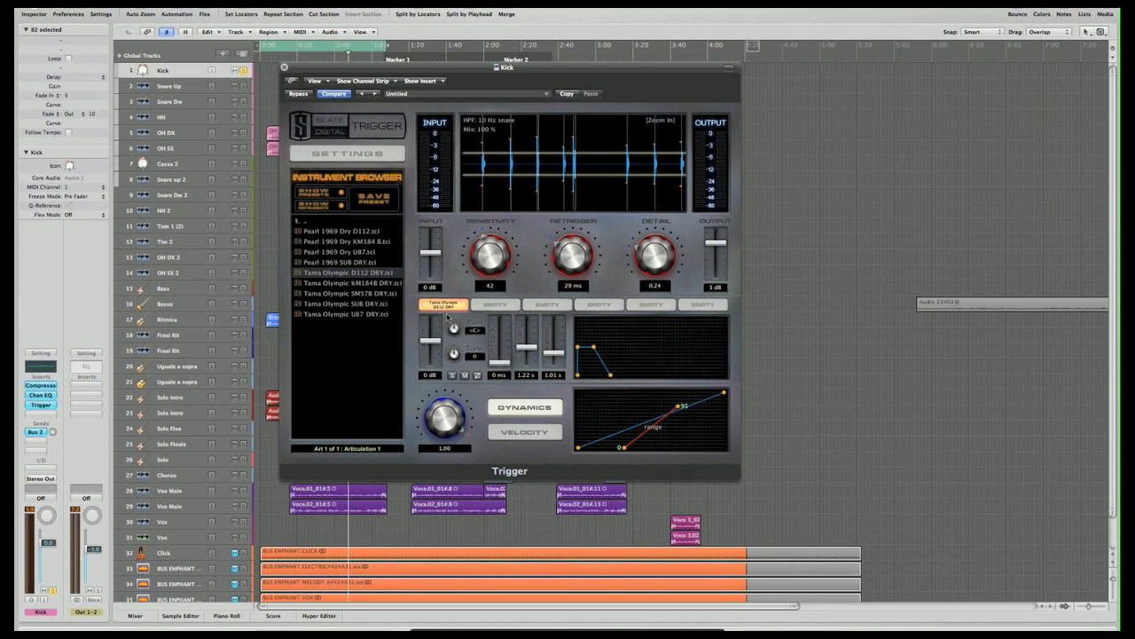
- Step through the five remaining empty sample slots and return to the Tama Olympic D112 slot
click(490, 306)
click(546, 304)
click(612, 304)
click(652, 307)
click(709, 305)
click(485, 305)
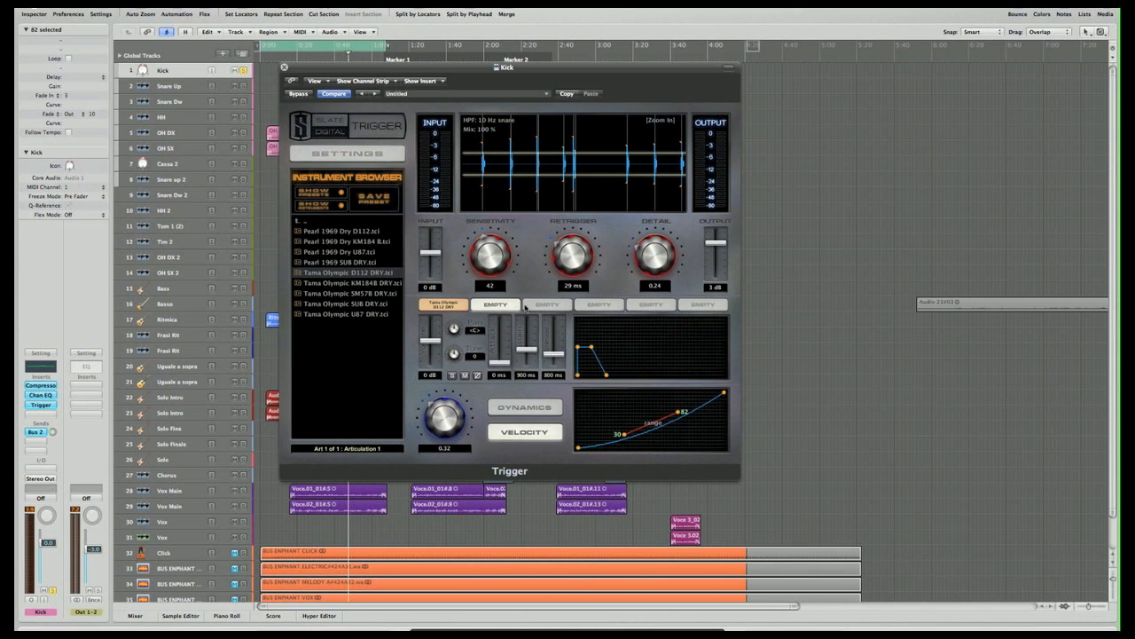
click(538, 305)
click(606, 305)
click(659, 305)
click(698, 305)
click(495, 305)
click(547, 306)
click(600, 306)
click(652, 305)
click(702, 305)
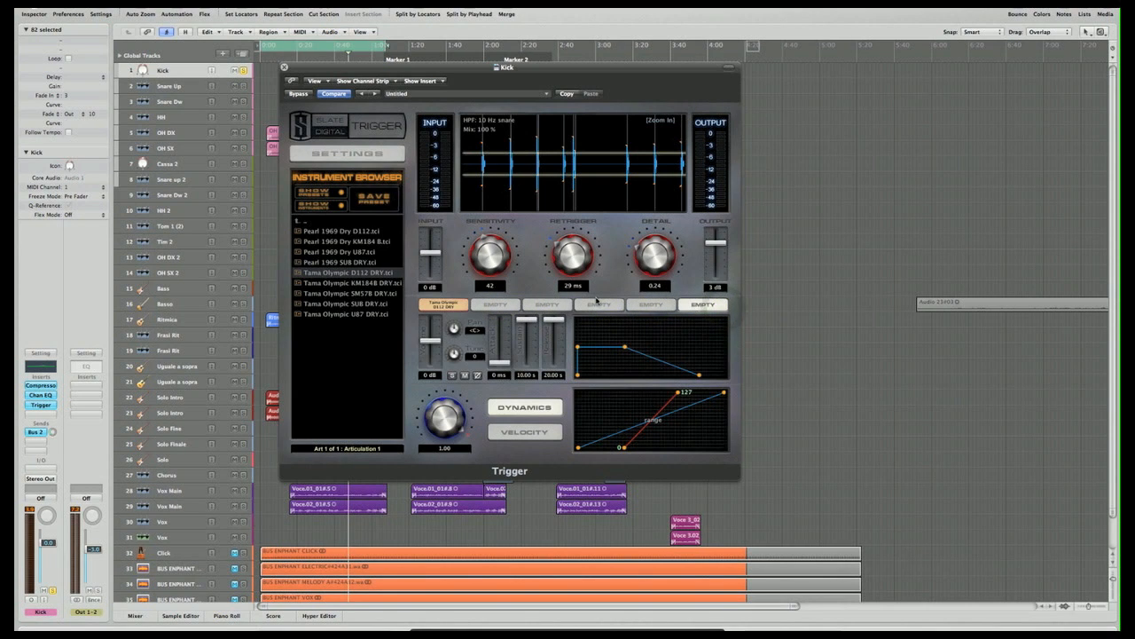
click(480, 306)
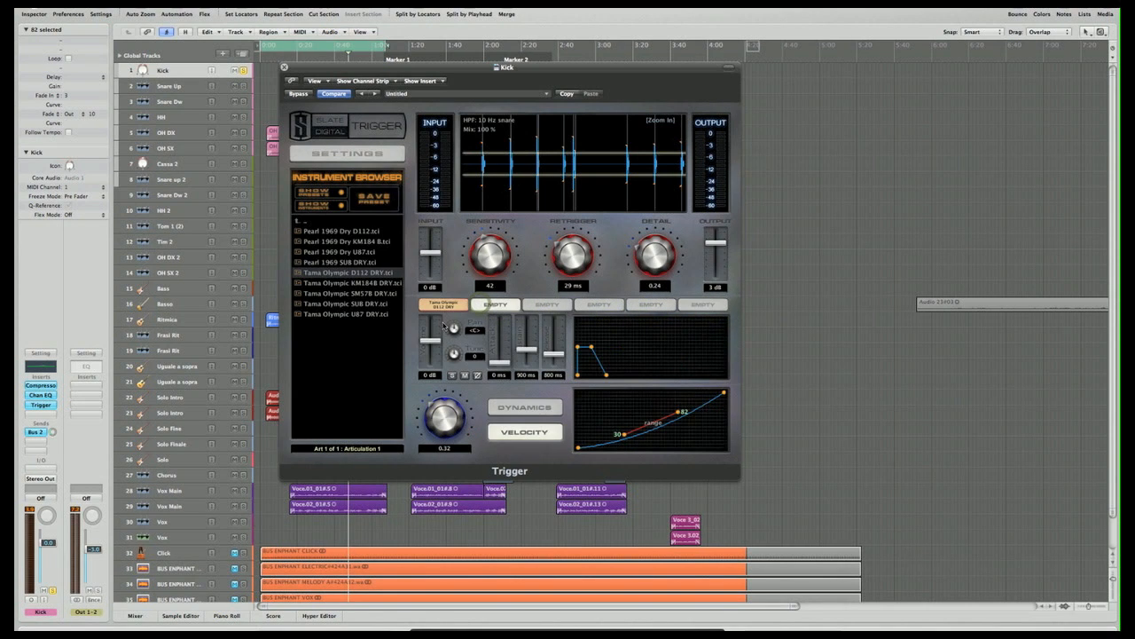
click(440, 306)
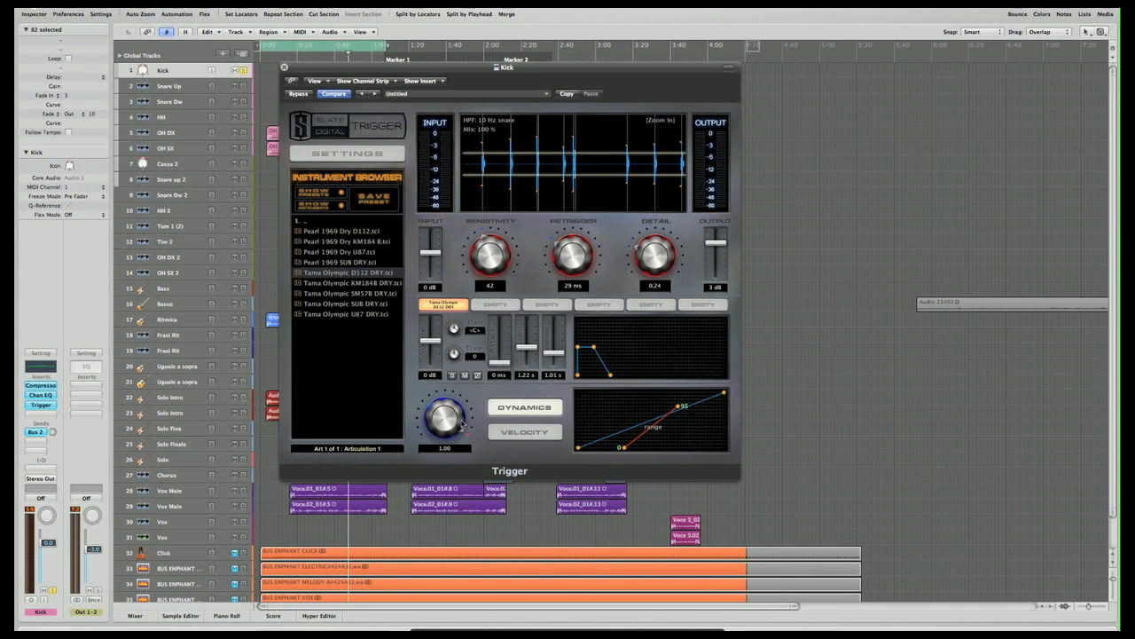
- Switch the Tama Olympic D112 slot to Velocity and adjust its knob and the upper point of the range curve
click(513, 428)
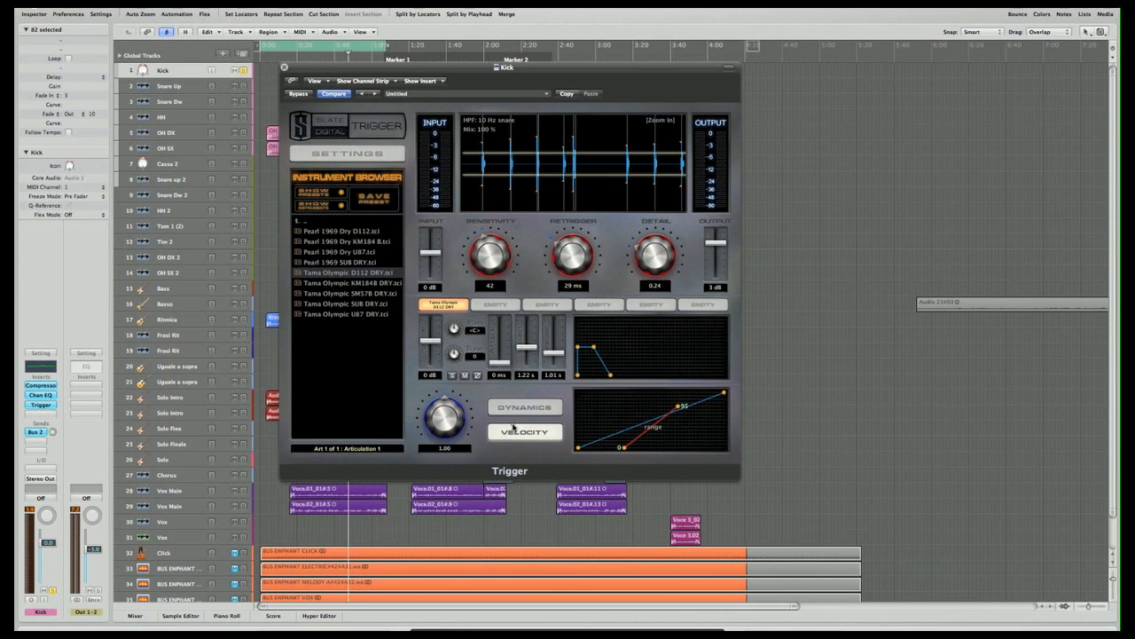
drag(442, 413, 442, 394)
drag(680, 409, 678, 398)
drag(679, 393, 679, 406)
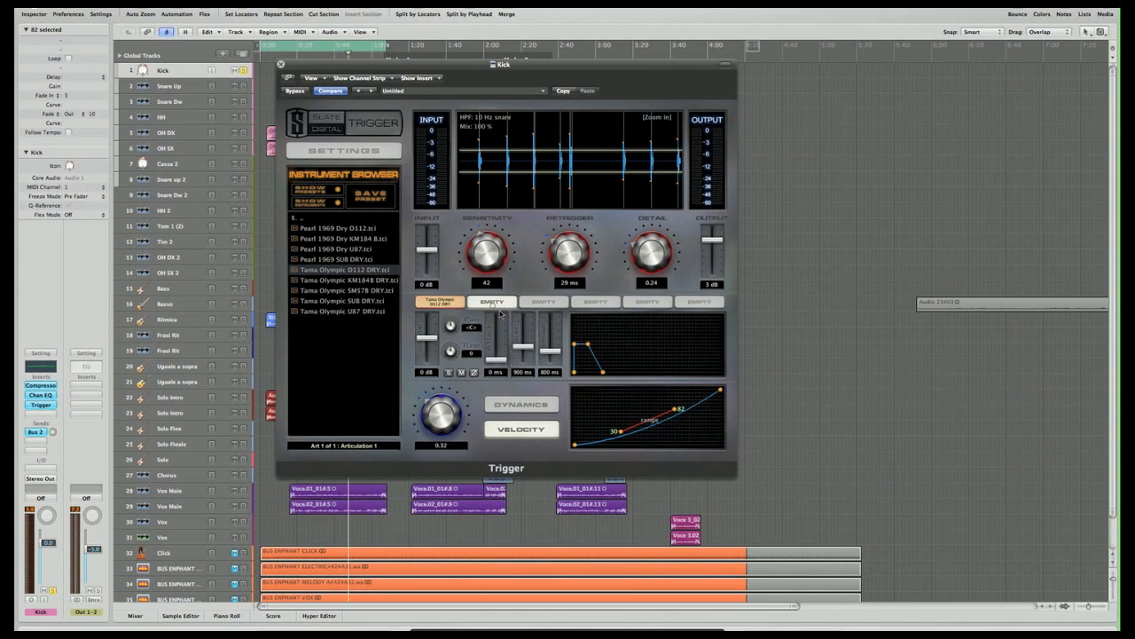
- Load Tama Olympic KM184B DRY.tci into the second sample slot and highlight Tama Olympic SUB DRY.tci in the browser
click(342, 281)
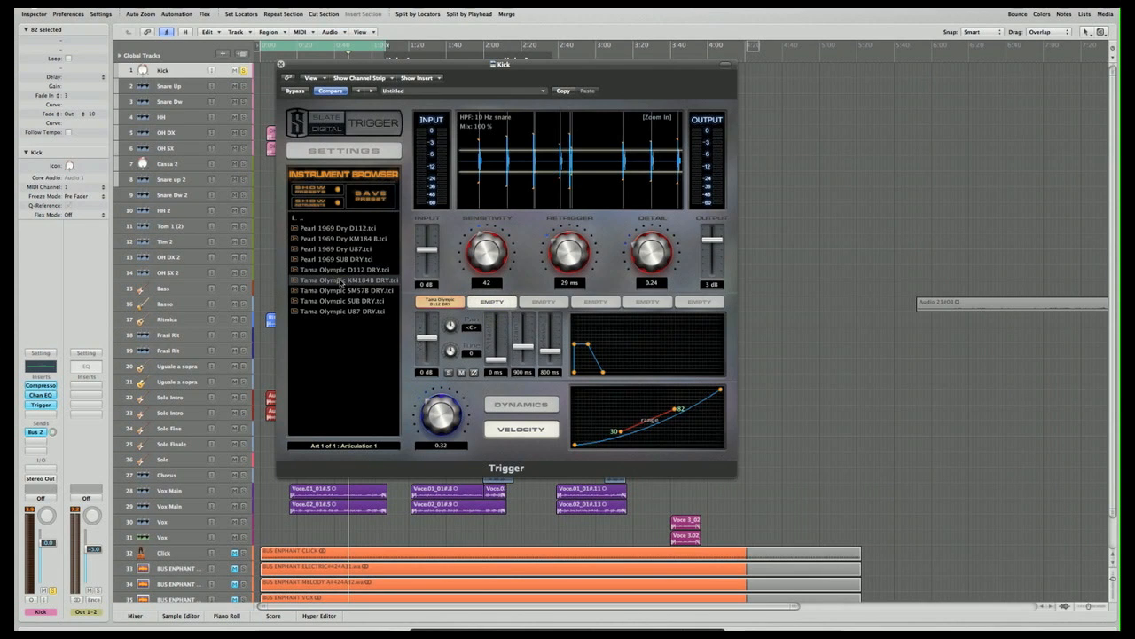
double_click(341, 280)
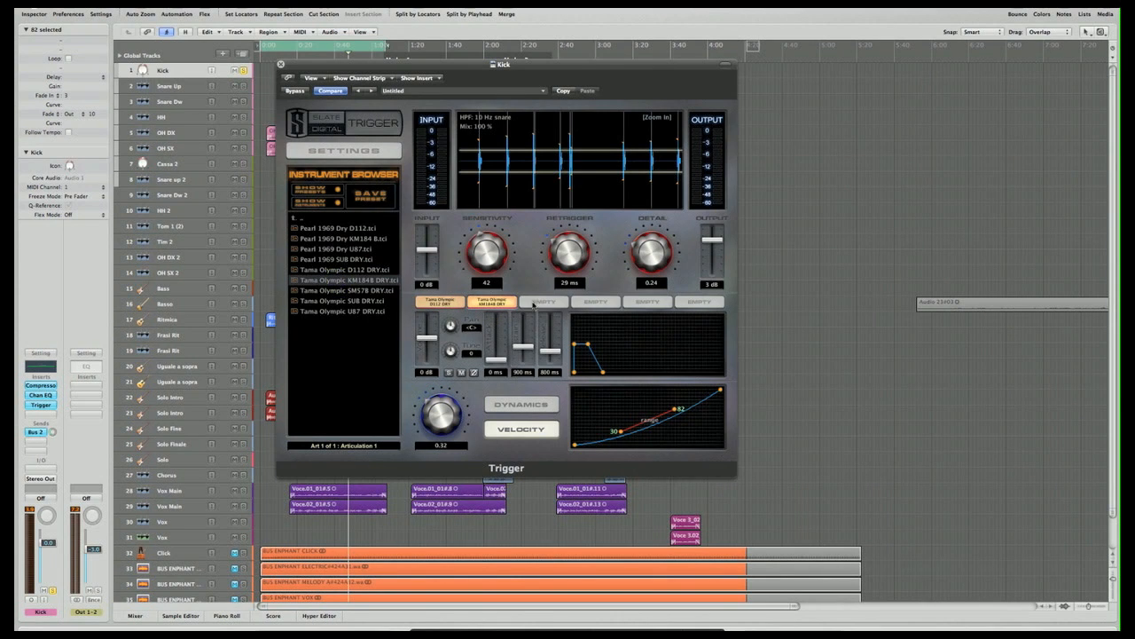
click(357, 302)
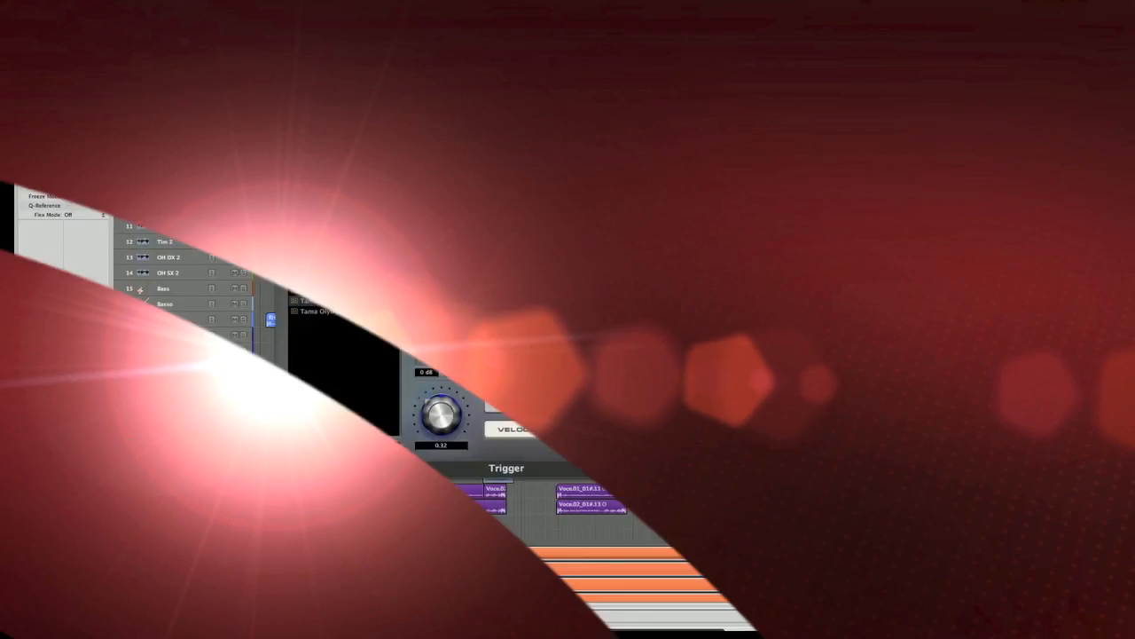
- Open Trigger's settings and set the Detection Mode to live
click(367, 151)
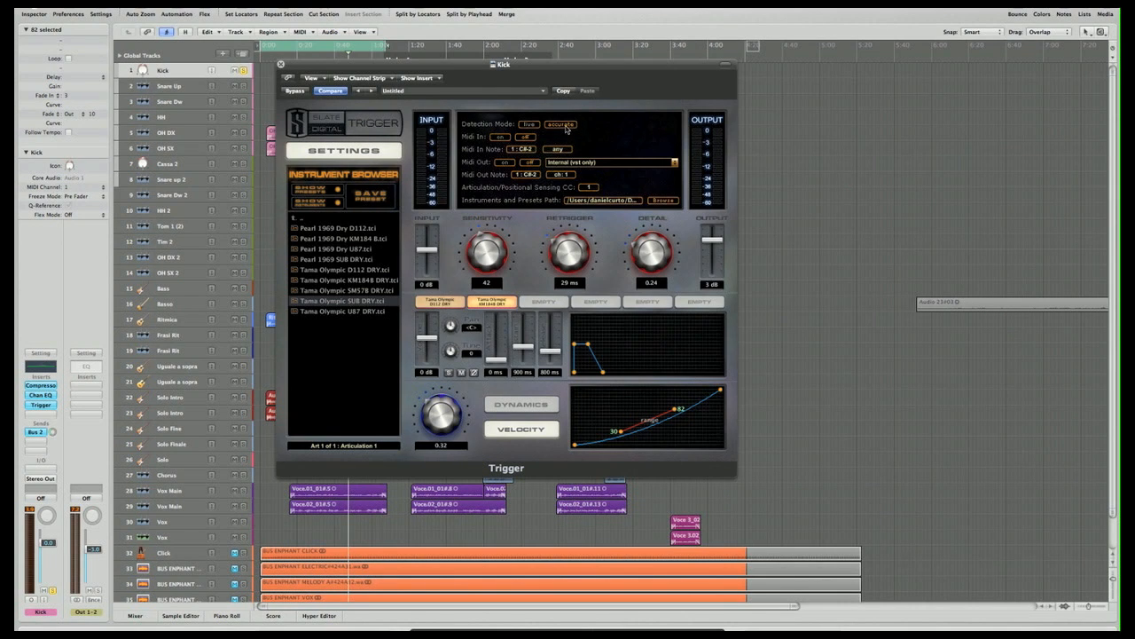
click(524, 126)
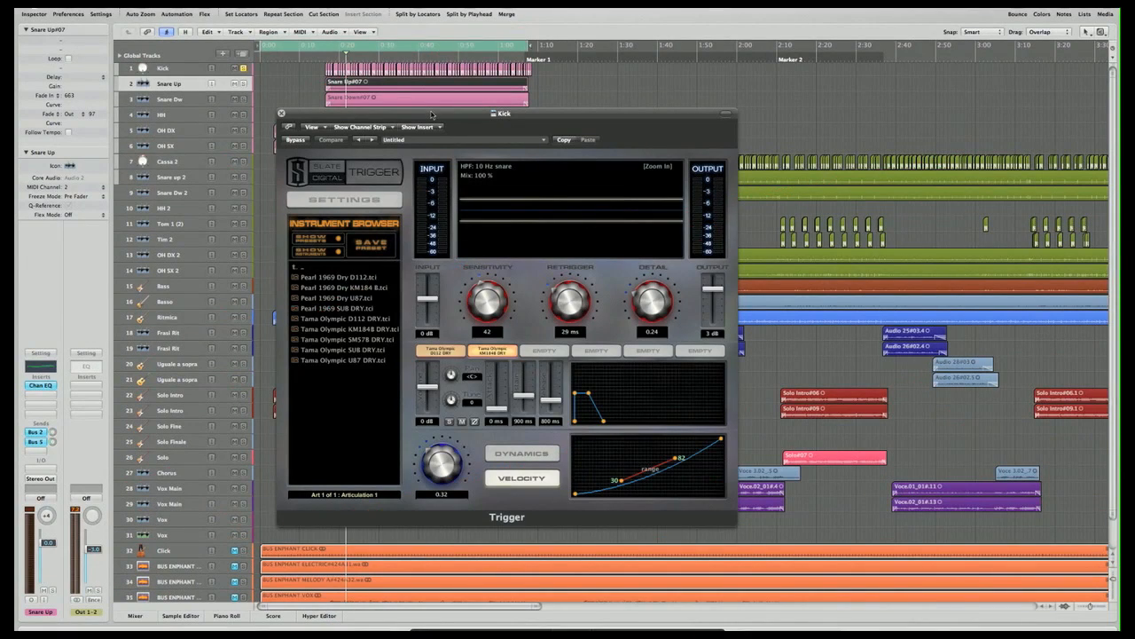
- Open the mixer in its own window and place the Trigger plug-in window beside it
drag(432, 113, 430, 106)
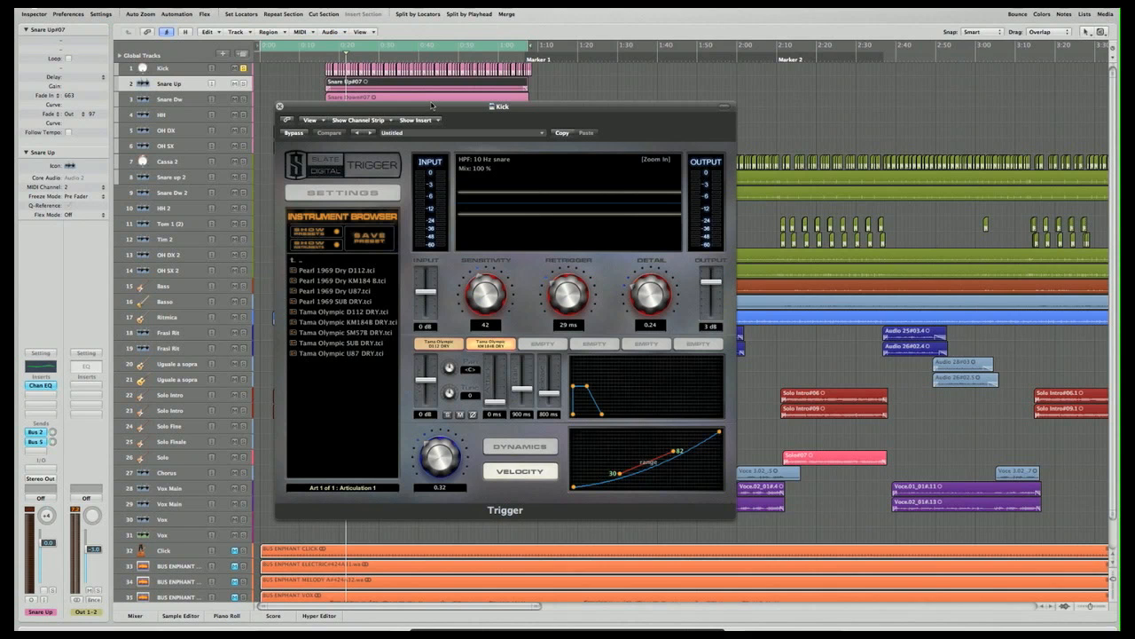
drag(431, 105, 427, 97)
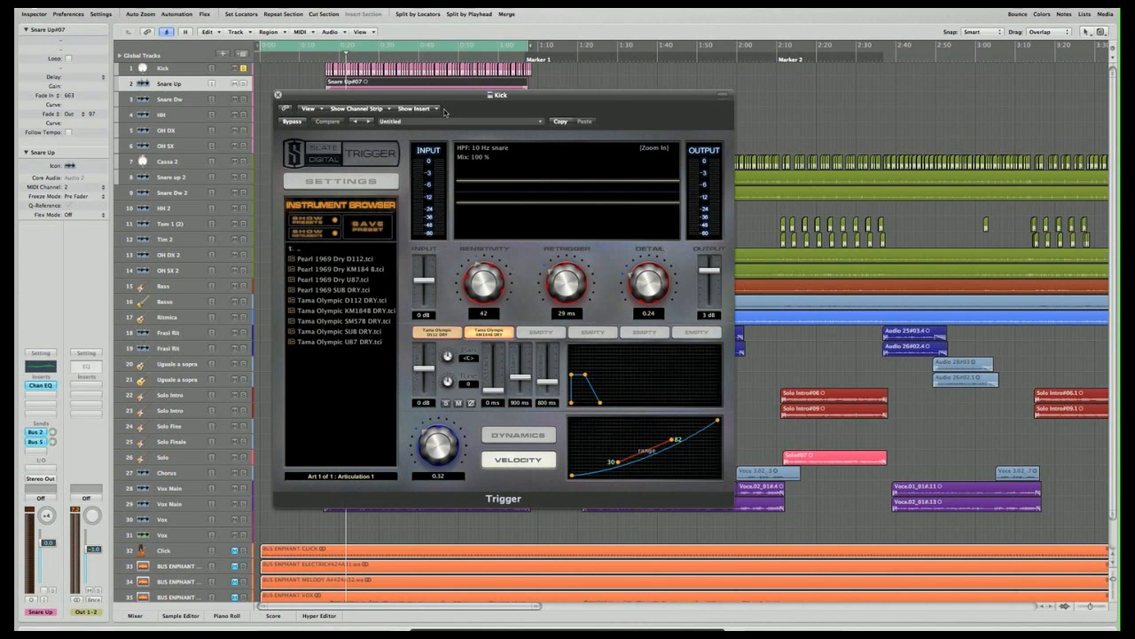
key(super+2)
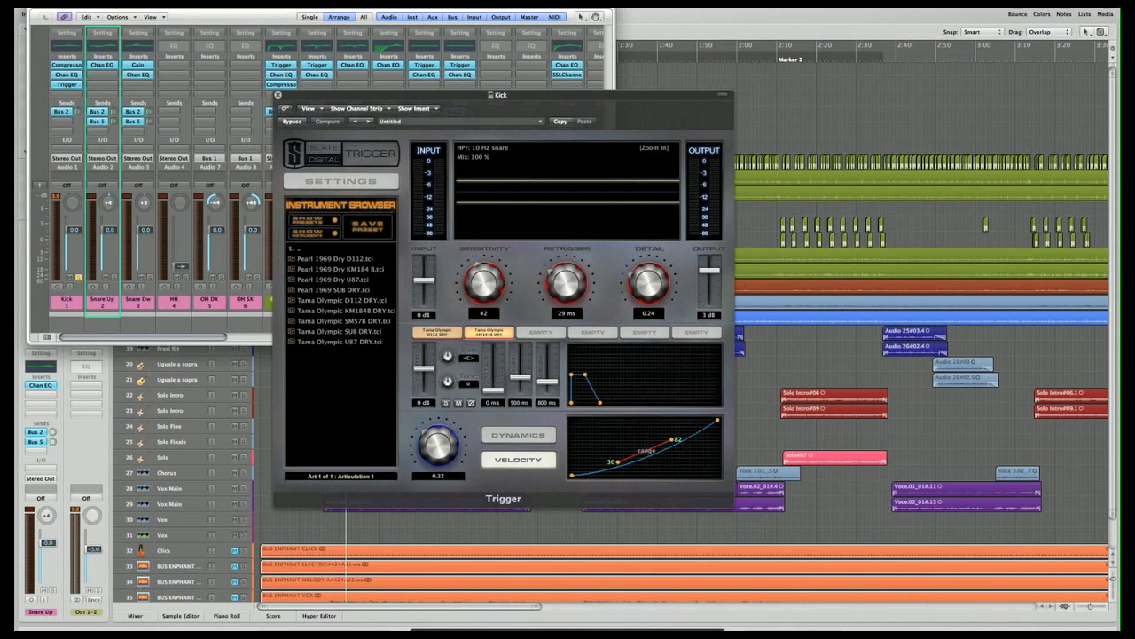
drag(403, 93, 771, 0)
drag(458, 2, 457, 17)
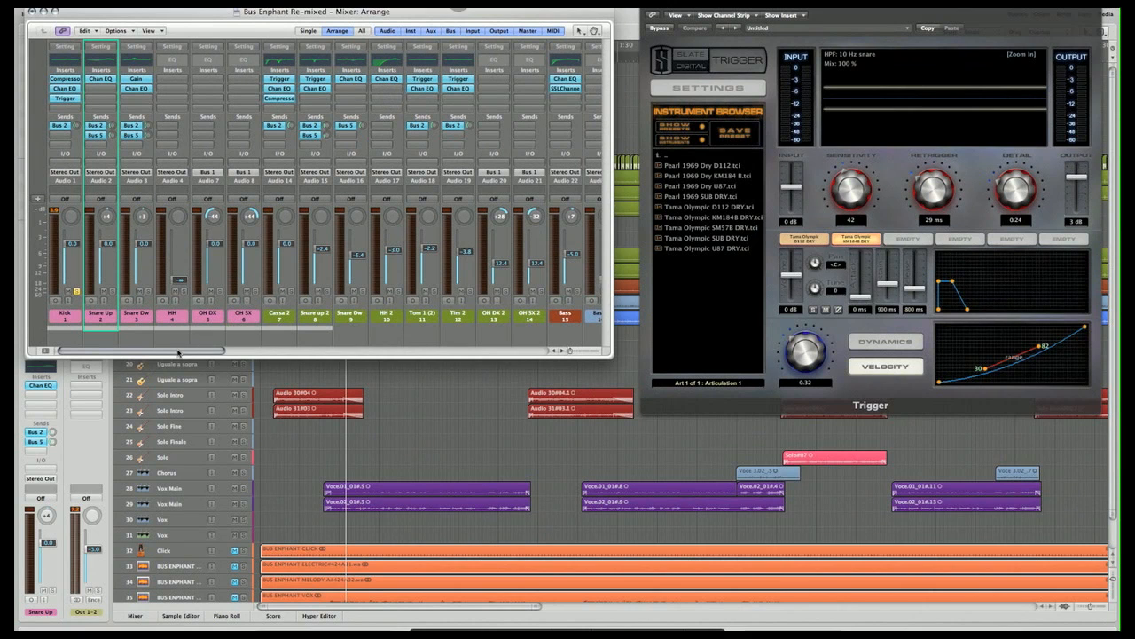
- Examine the mixer's channel strips from the Kick track through the aux buses to the Master
drag(131, 352, 466, 358)
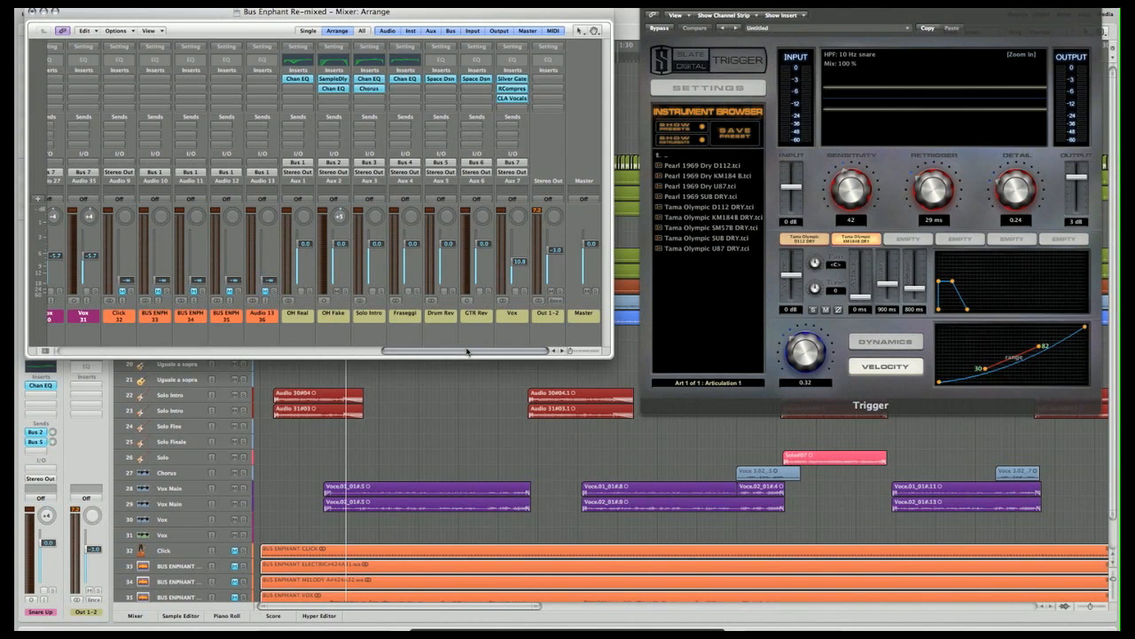
drag(487, 351, 114, 372)
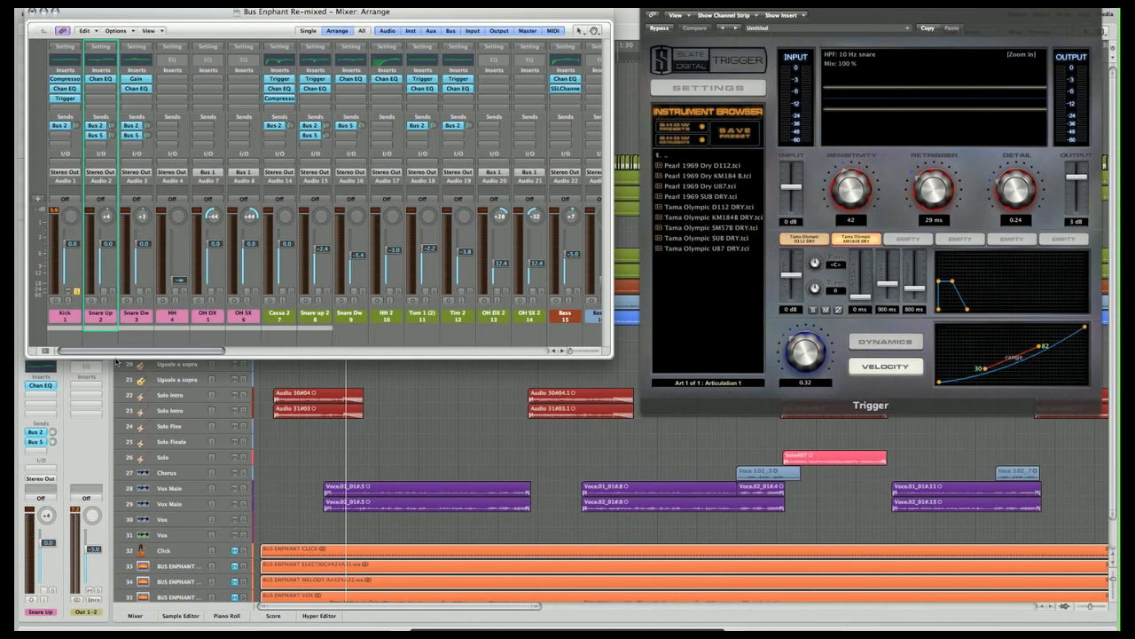
drag(119, 351, 501, 334)
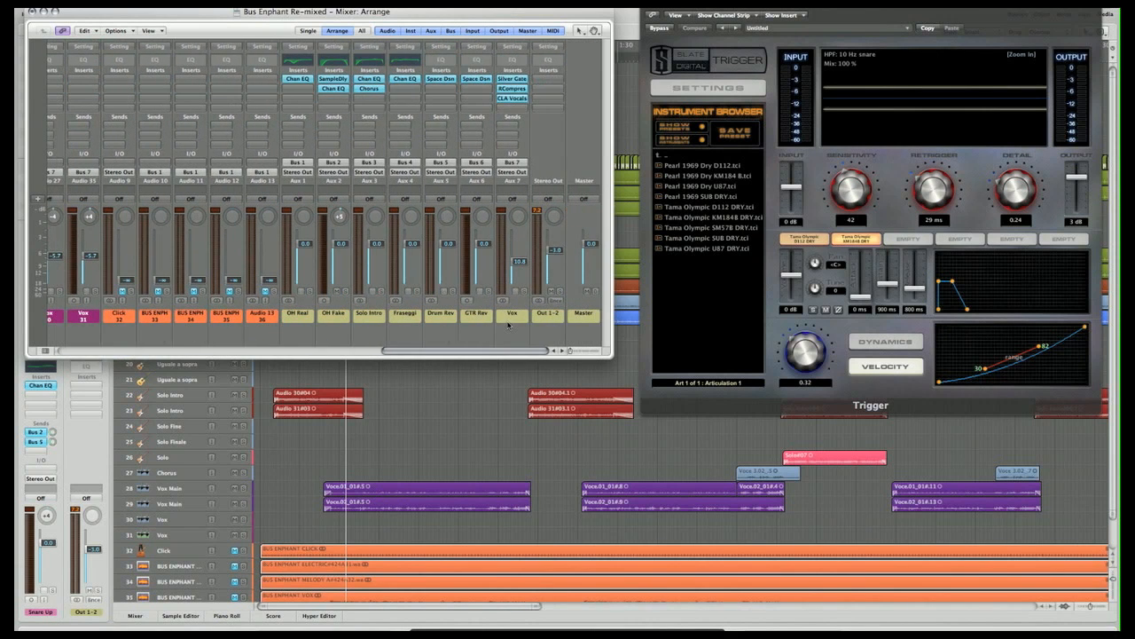